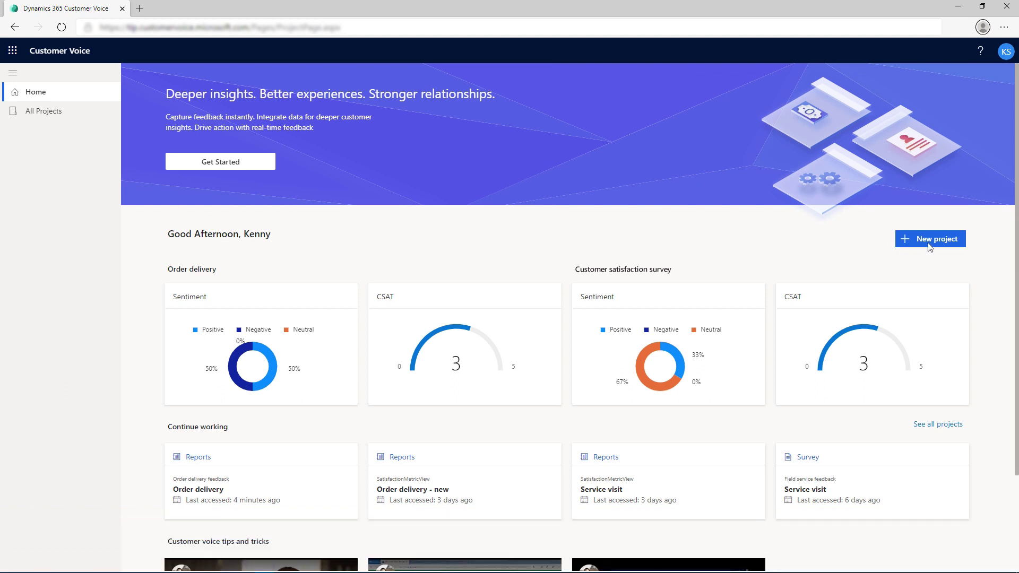
Create a project from the Periodic customer feedback template in the default location
{"action": "left_click", "coordinate": [929, 240]}
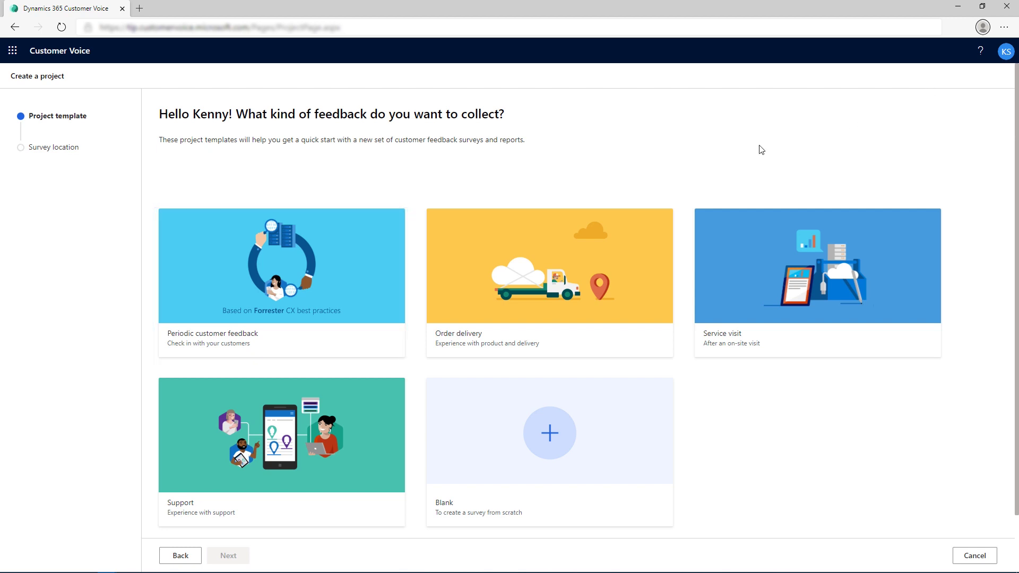
{"action": "left_click", "coordinate": [343, 246]}
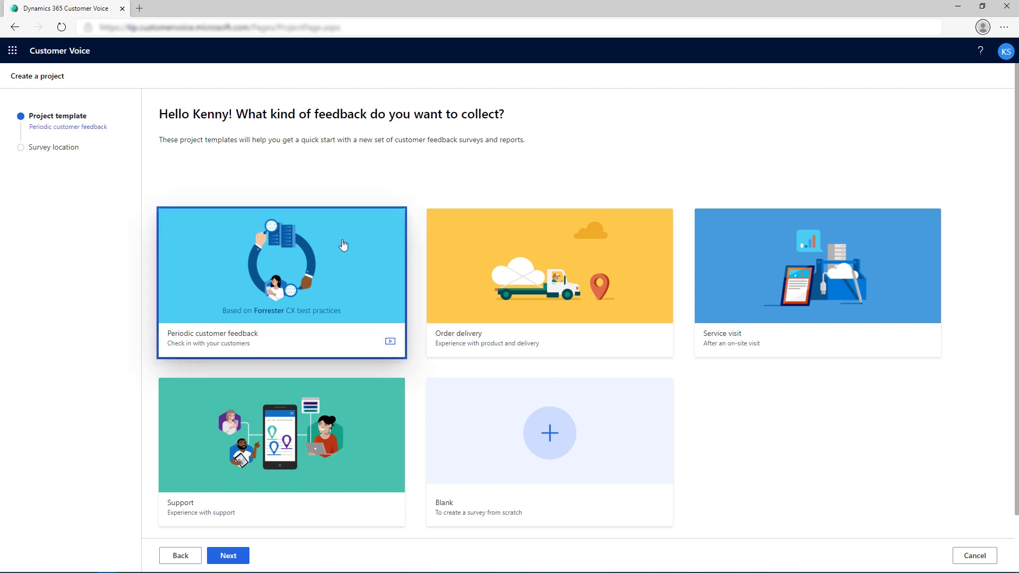
{"action": "left_click", "coordinate": [234, 555]}
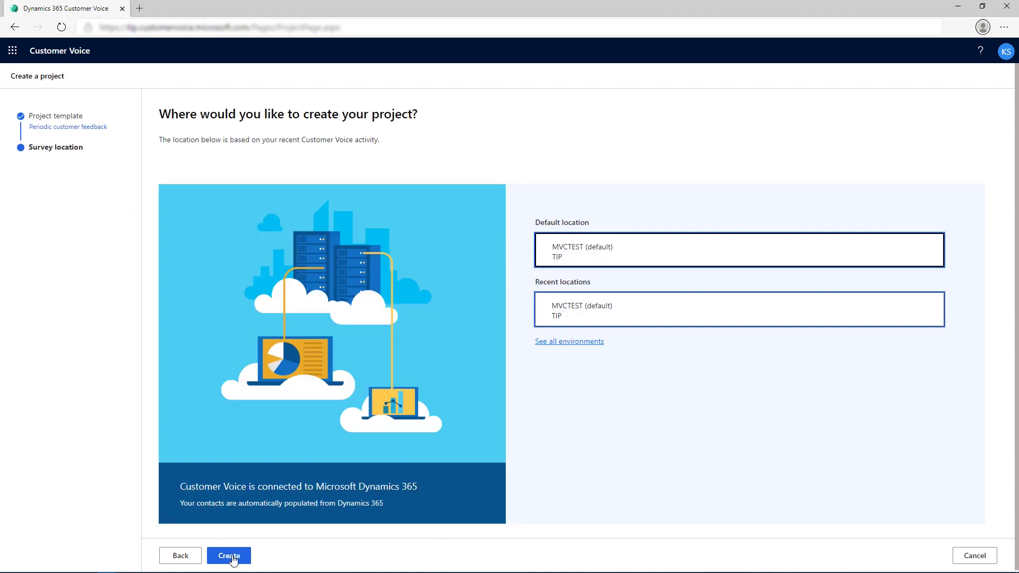
{"action": "left_click", "coordinate": [229, 556]}
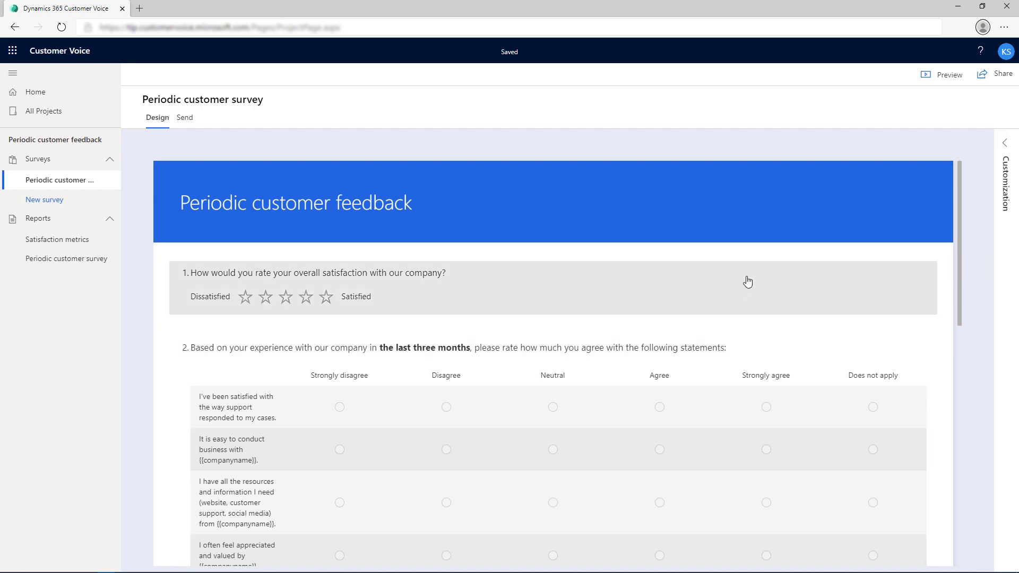
Expand the Customization panel and open the survey's Branding settings
{"action": "left_click", "coordinate": [1008, 148]}
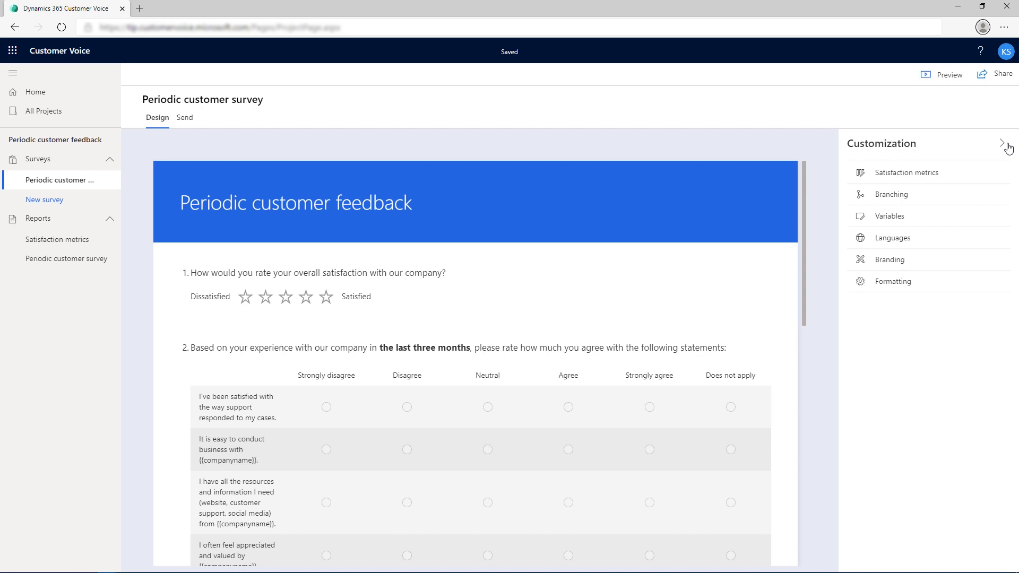
{"action": "left_click", "coordinate": [933, 259]}
Set the survey theme colour to light orange (FF9349)
{"action": "left_click", "coordinate": [1002, 122]}
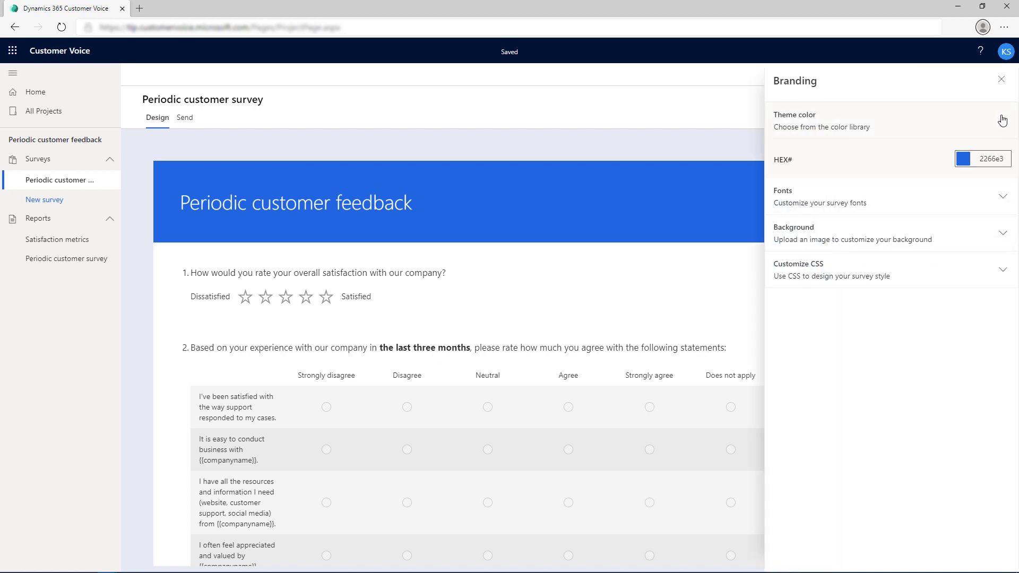
{"action": "left_click", "coordinate": [964, 161]}
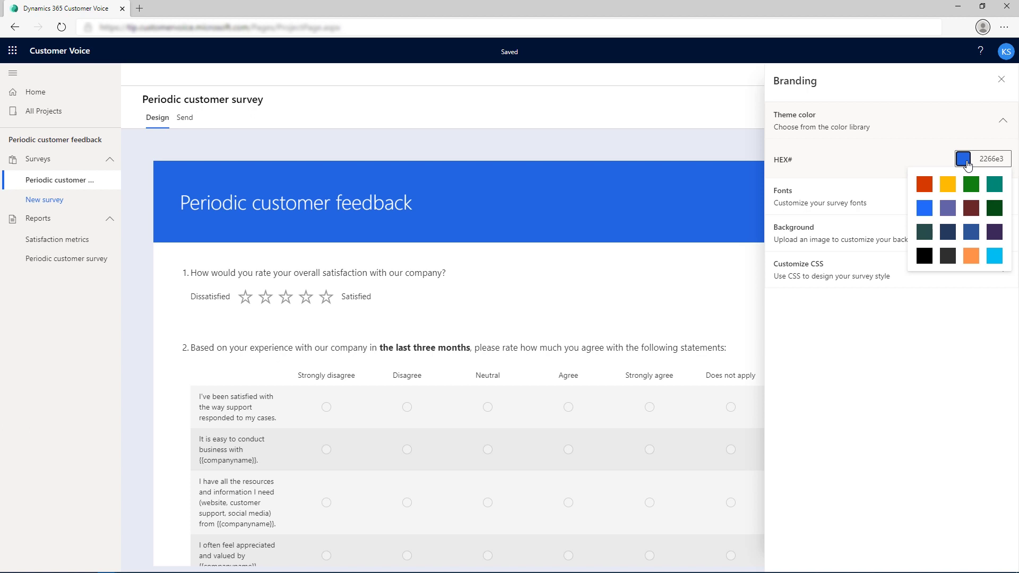
{"action": "left_click", "coordinate": [971, 255]}
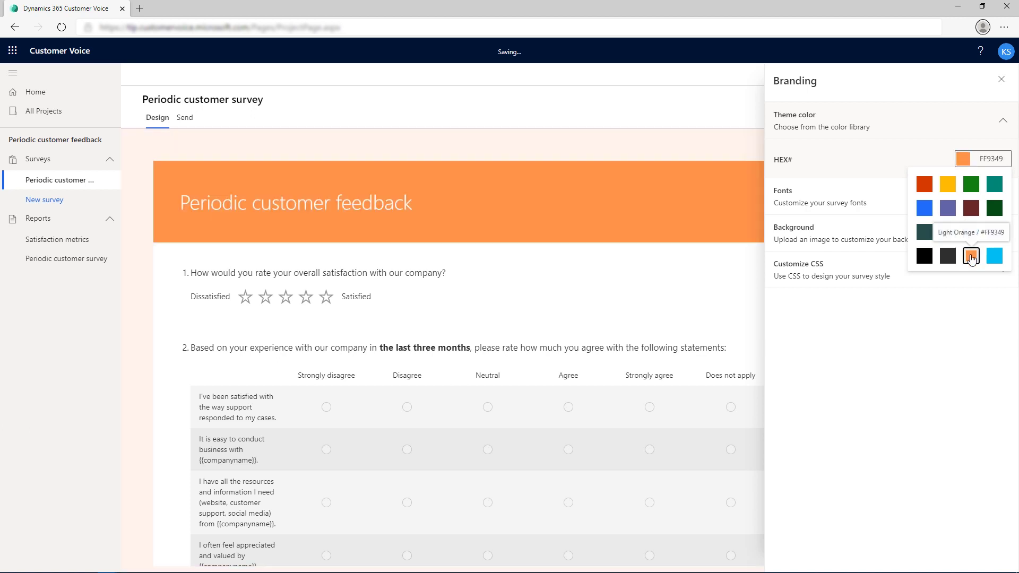
{"action": "left_click", "coordinate": [970, 284]}
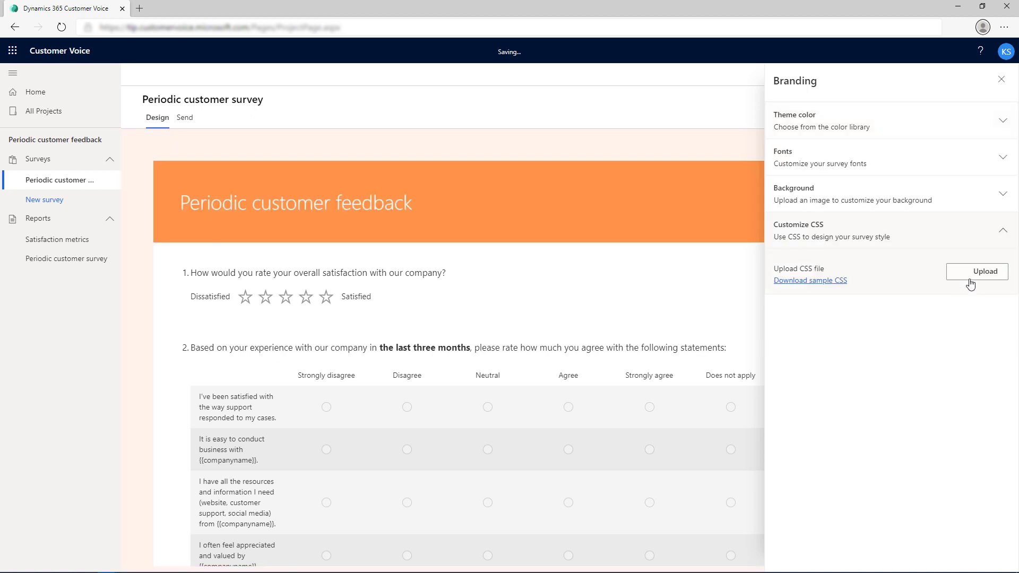
Set the header font to Georgia and the body font to Arial
{"action": "left_click", "coordinate": [1002, 158]}
{"action": "left_click", "coordinate": [984, 205]}
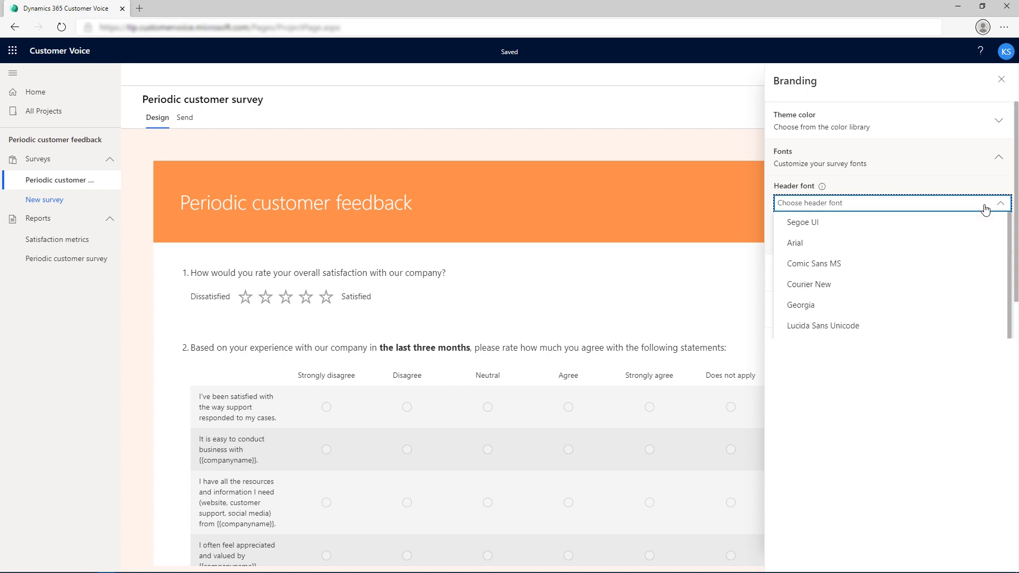
{"action": "left_click", "coordinate": [894, 303]}
{"action": "left_click", "coordinate": [893, 241]}
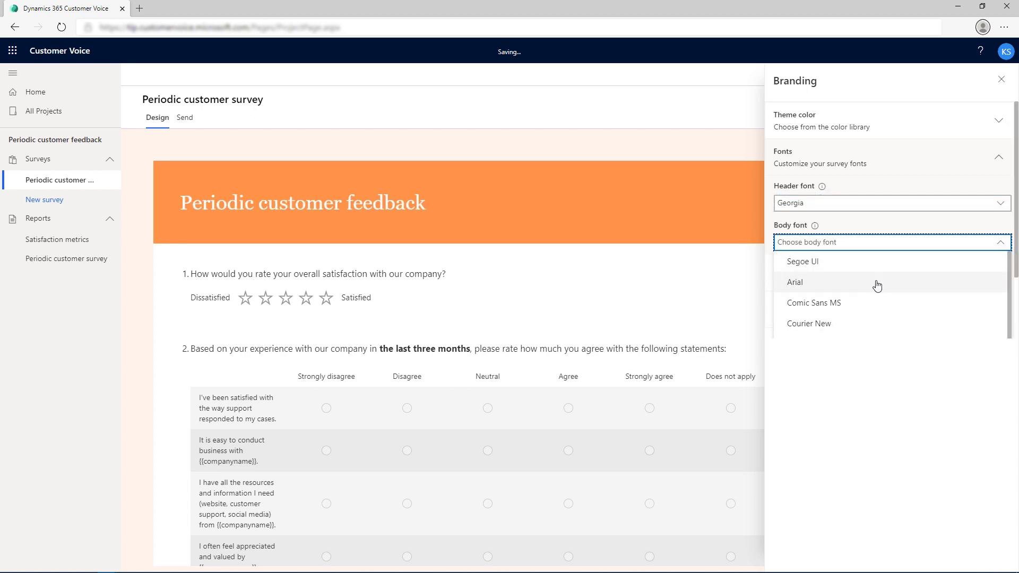
{"action": "left_click", "coordinate": [876, 283]}
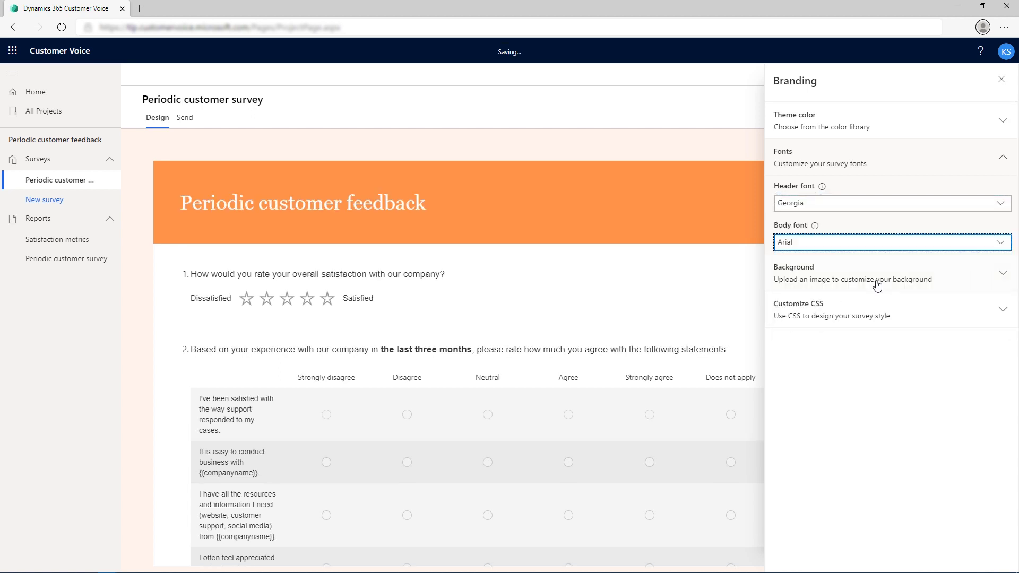
{"action": "left_click", "coordinate": [867, 372]}
Close Branding and preview the orange survey in desktop and mobile layouts
{"action": "left_click", "coordinate": [1001, 80]}
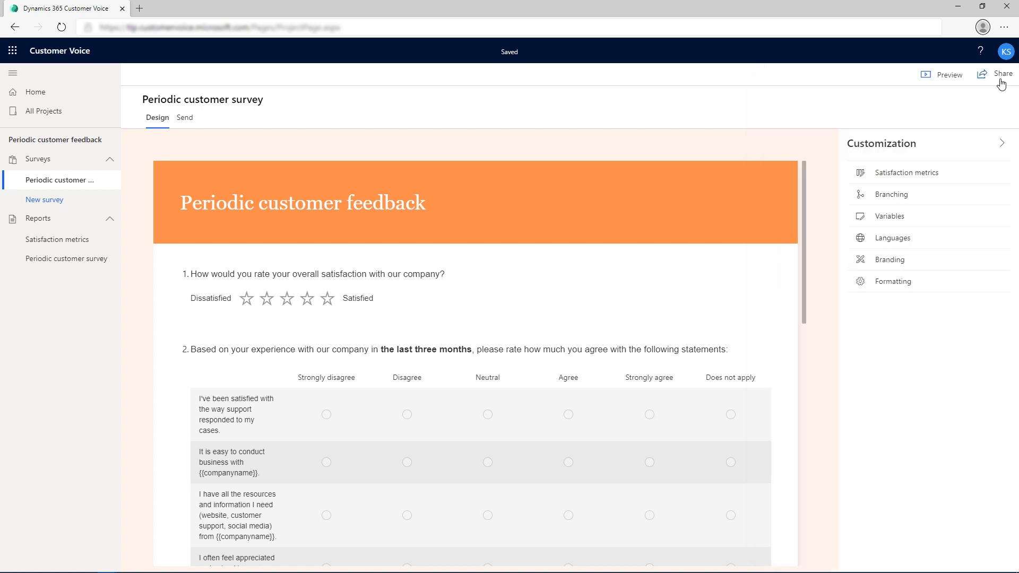
{"action": "left_click", "coordinate": [944, 75]}
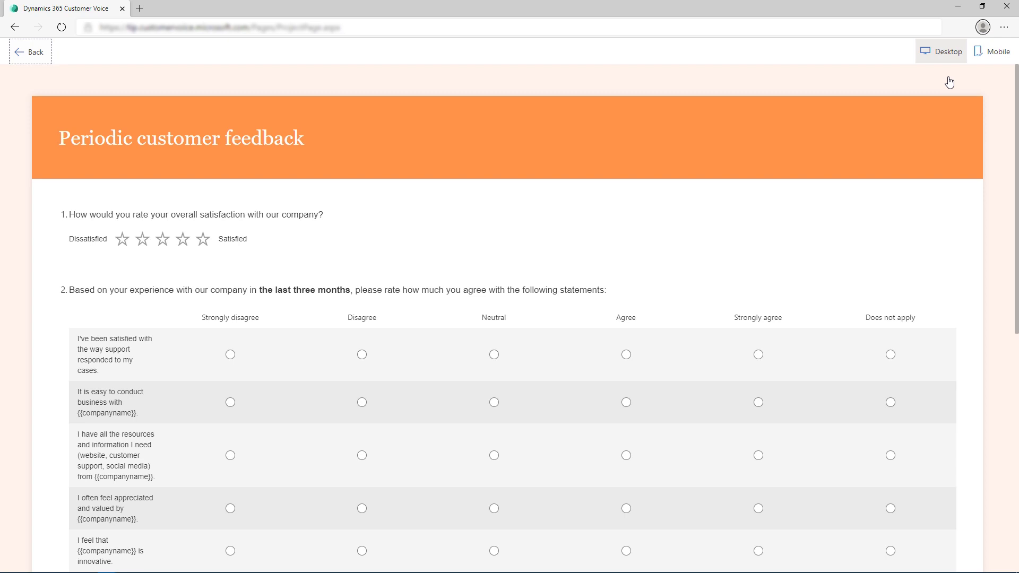
{"action": "left_click", "coordinate": [991, 55]}
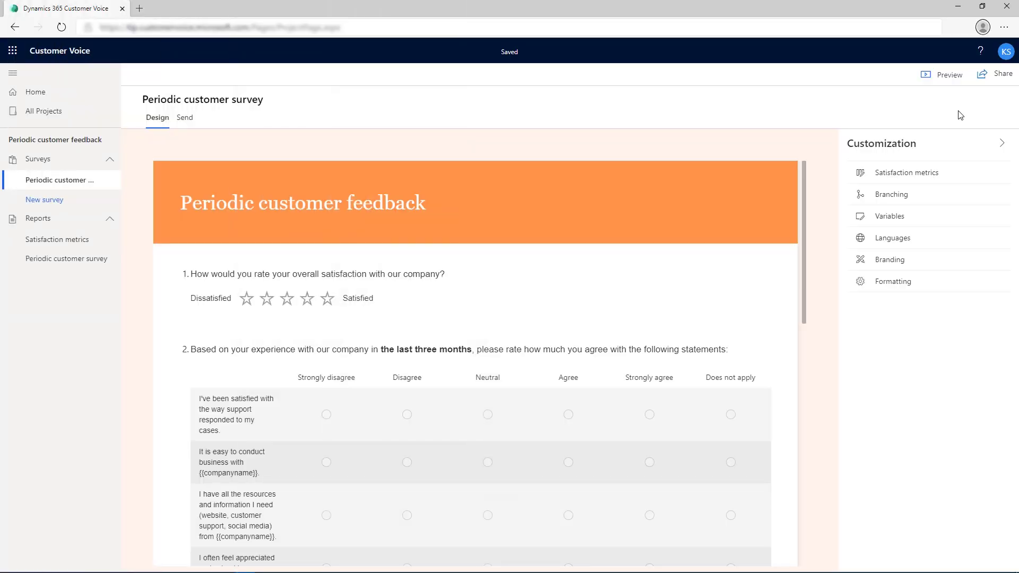
Share the project with the suggested person and bring up the survey's distribution options
{"action": "left_click", "coordinate": [986, 78]}
{"action": "left_click", "coordinate": [888, 113]}
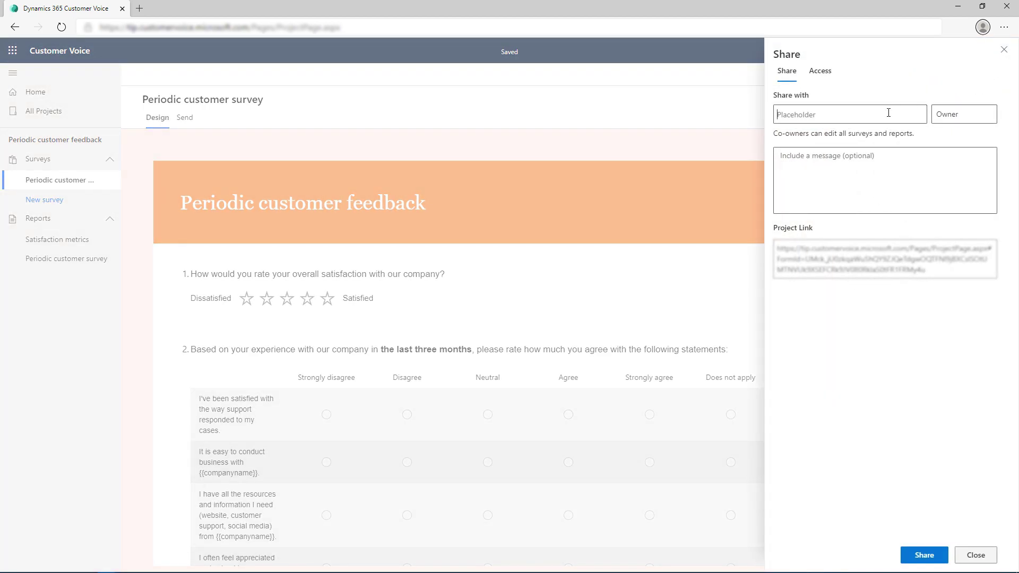
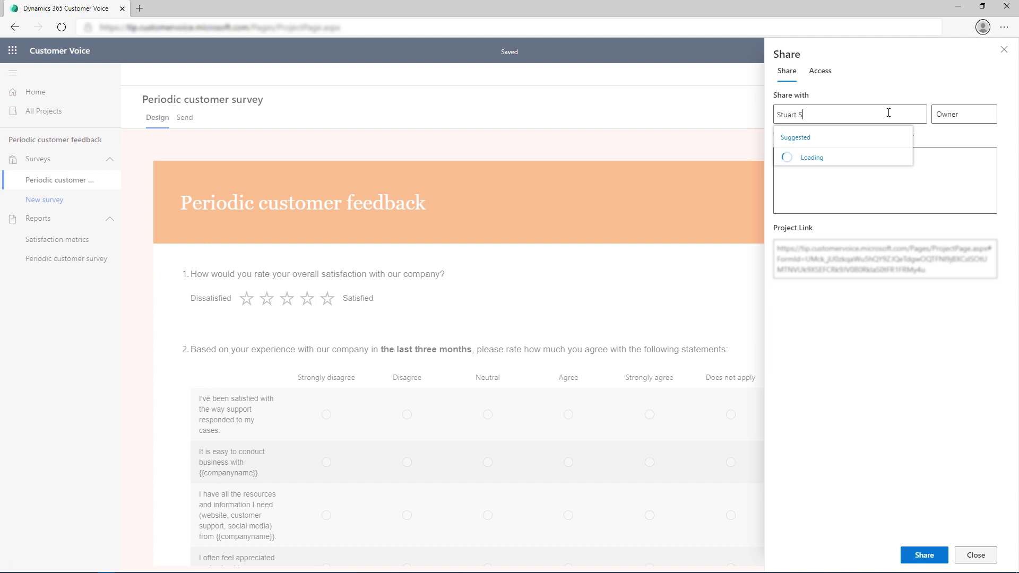
{"action": "left_click", "coordinate": [871, 160]}
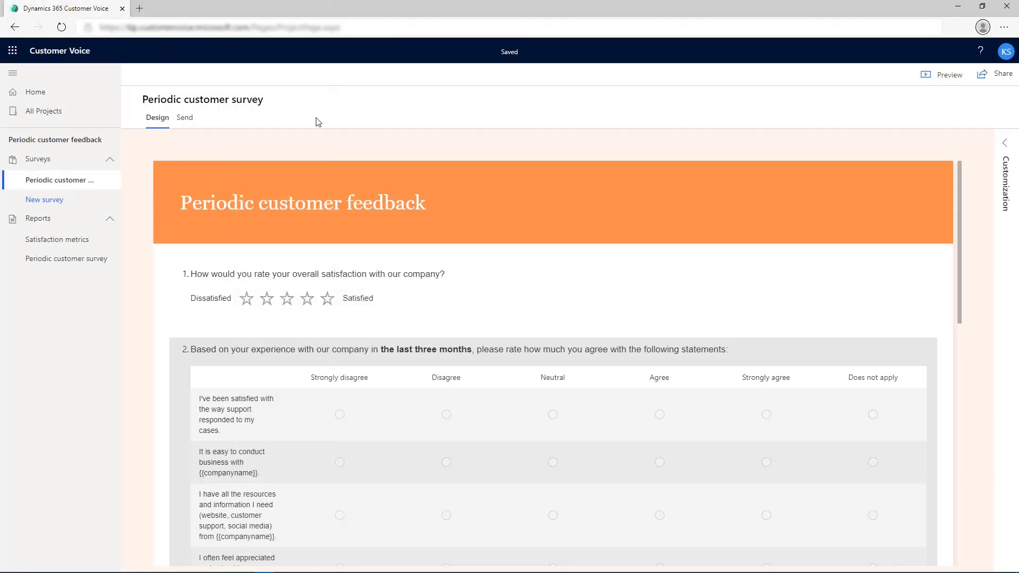
{"action": "left_click", "coordinate": [184, 117]}
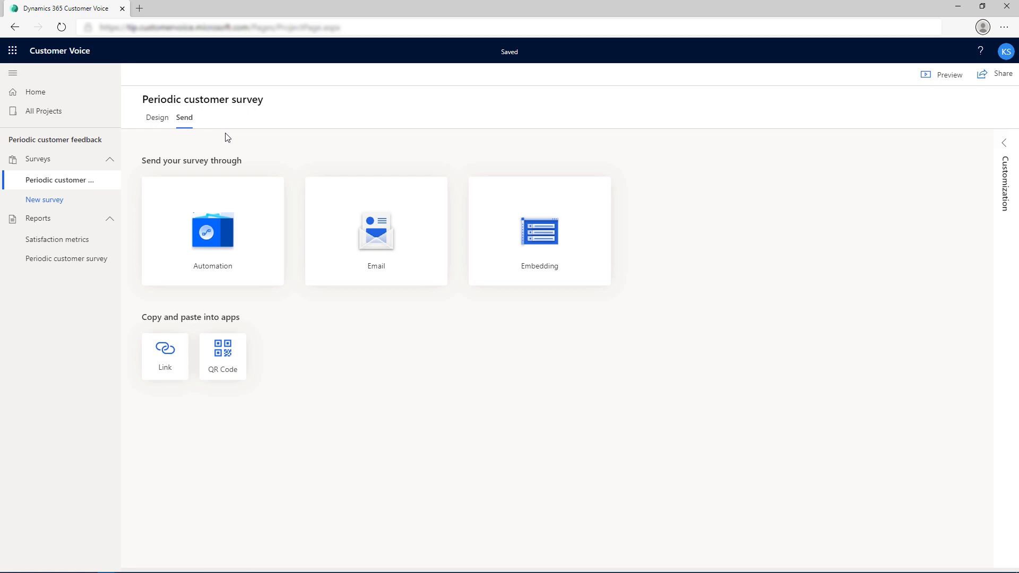
Choose Email to compose the survey invitation
{"action": "left_click", "coordinate": [344, 199]}
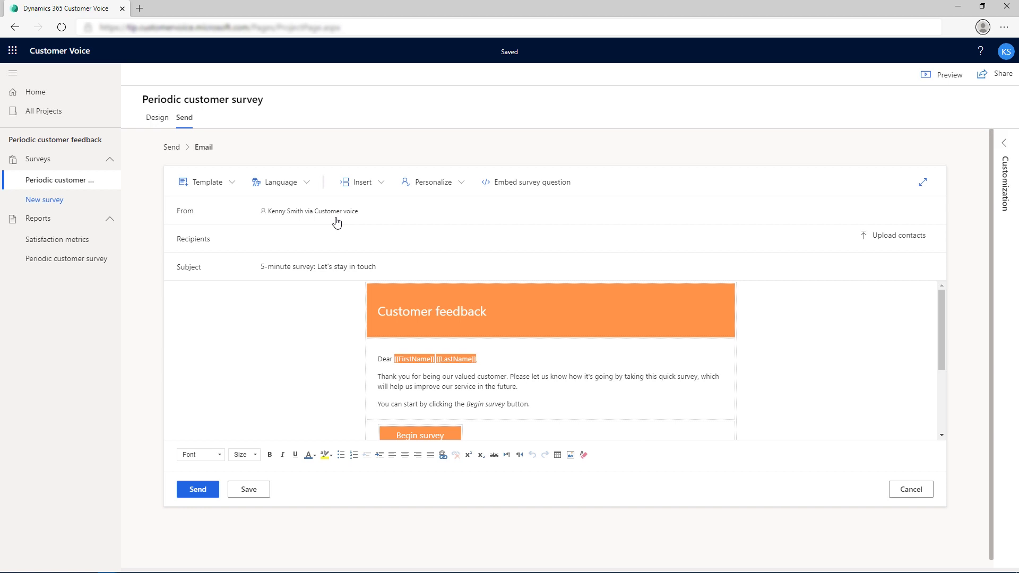
Replace the greeting placeholders with First Name and Last Name personalization variables
{"action": "key", "text": "Delete"}
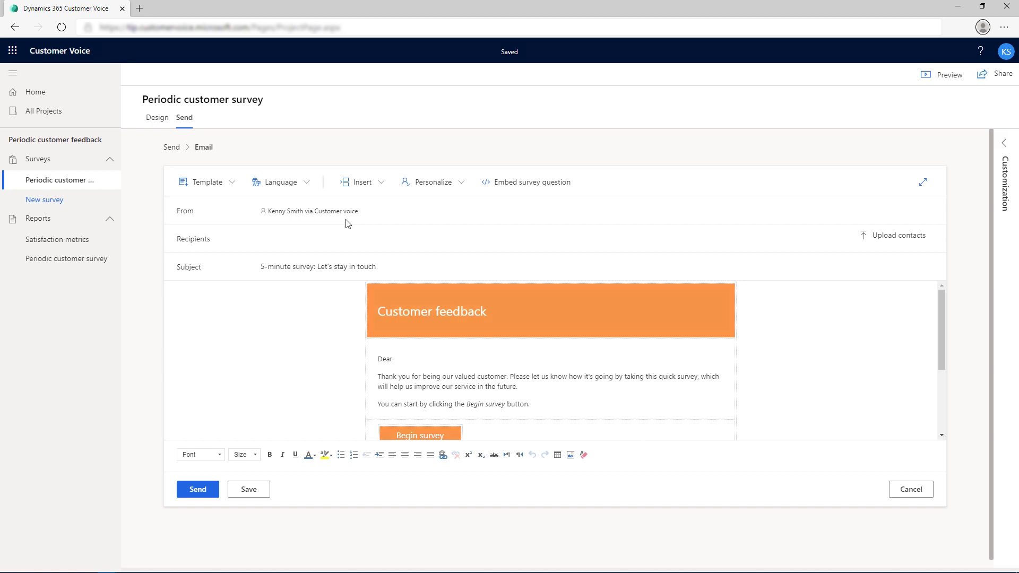
{"action": "left_click", "coordinate": [460, 182]}
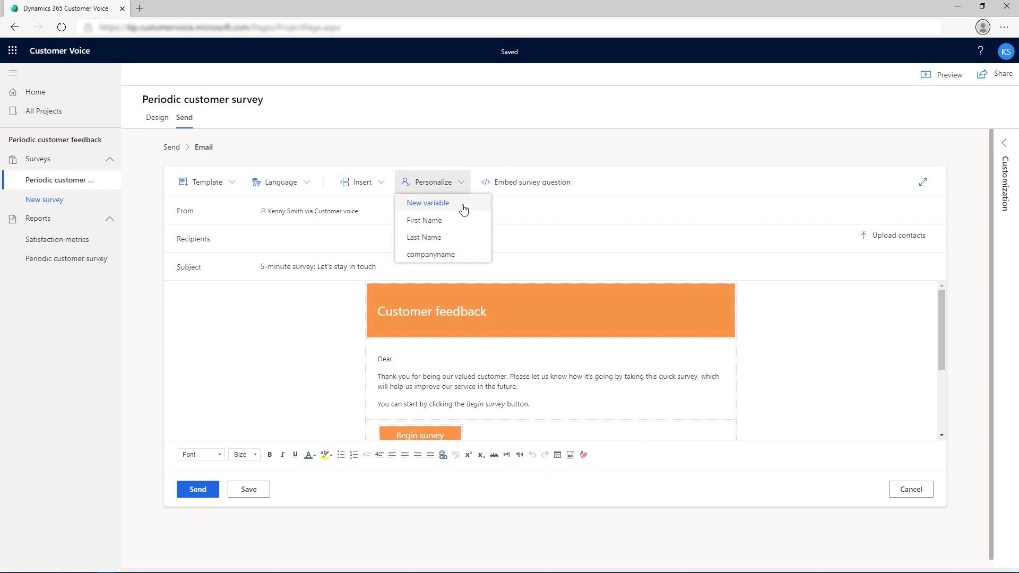
{"action": "left_click", "coordinate": [425, 220]}
Add the suggested contact as the recipient and send the invitation email
{"action": "left_click", "coordinate": [508, 238]}
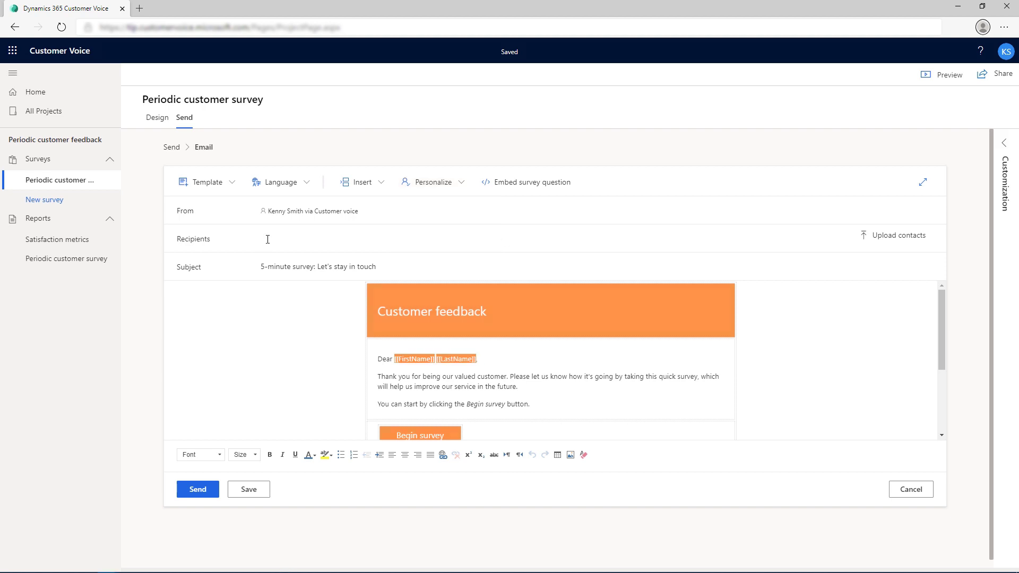
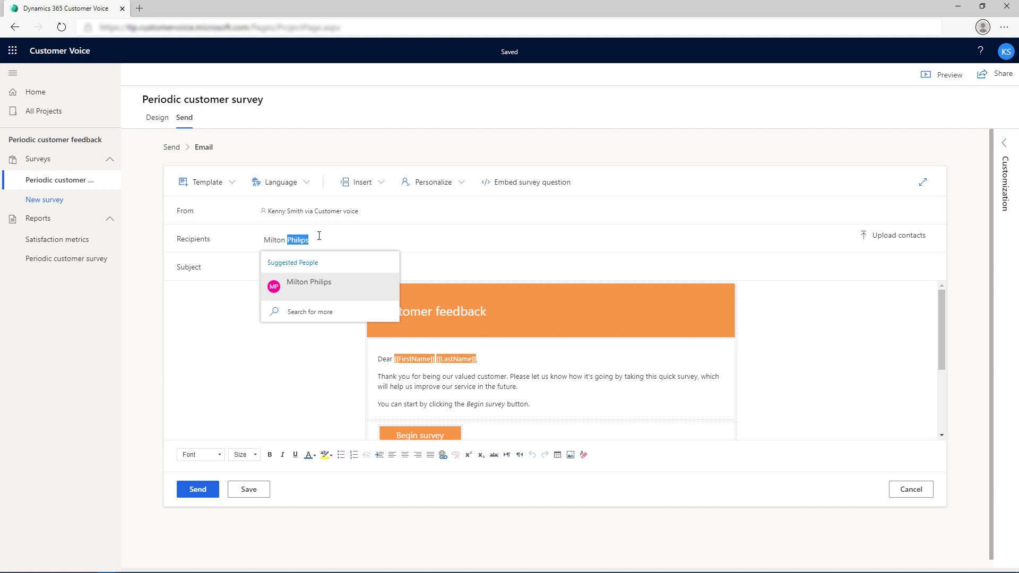
{"action": "left_click", "coordinate": [319, 237]}
{"action": "double_click", "coordinate": [302, 239]}
{"action": "key", "text": "BackSpace"}
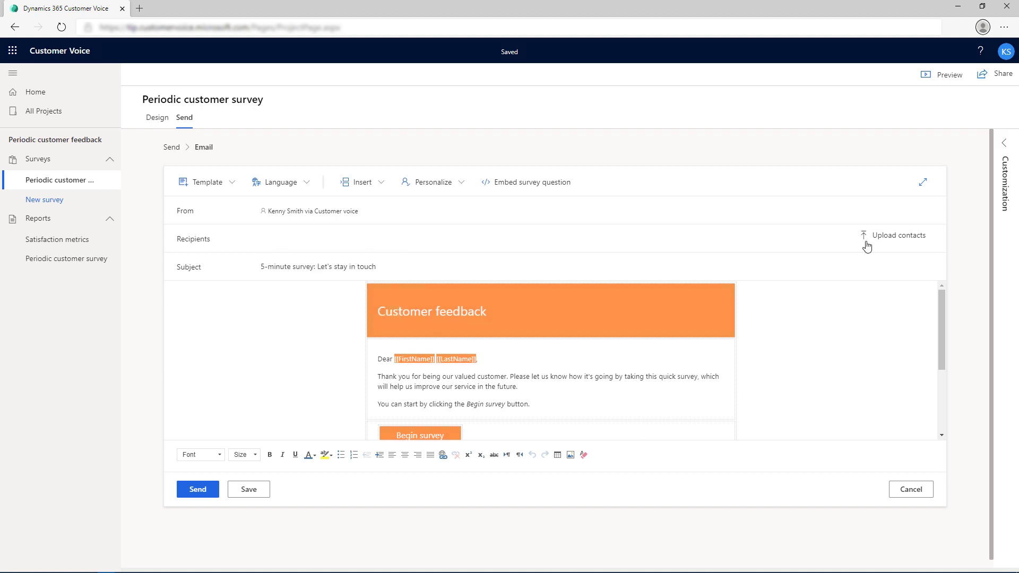
{"action": "left_click", "coordinate": [880, 236]}
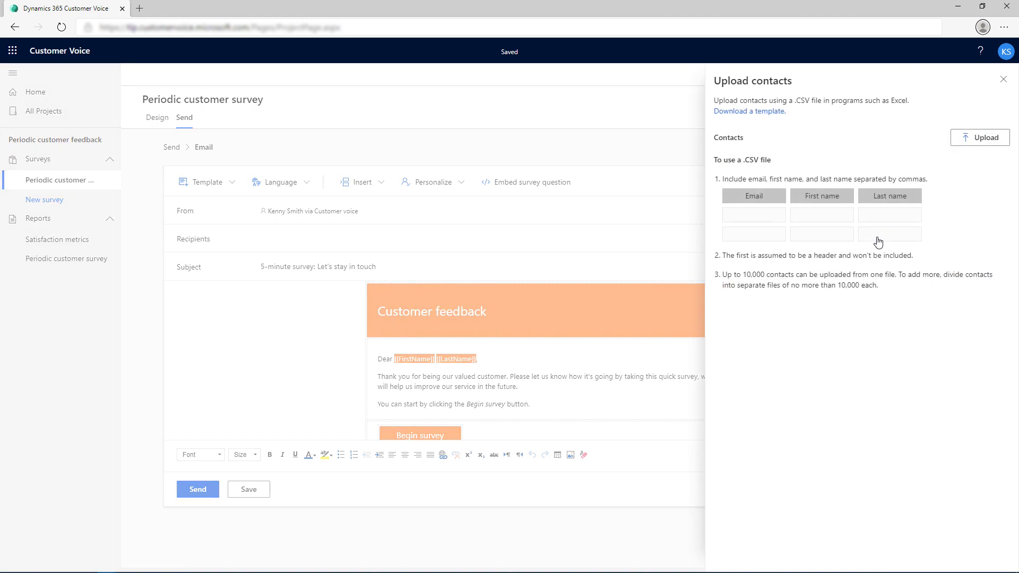
{"action": "left_click", "coordinate": [1003, 79]}
{"action": "left_click", "coordinate": [263, 240]}
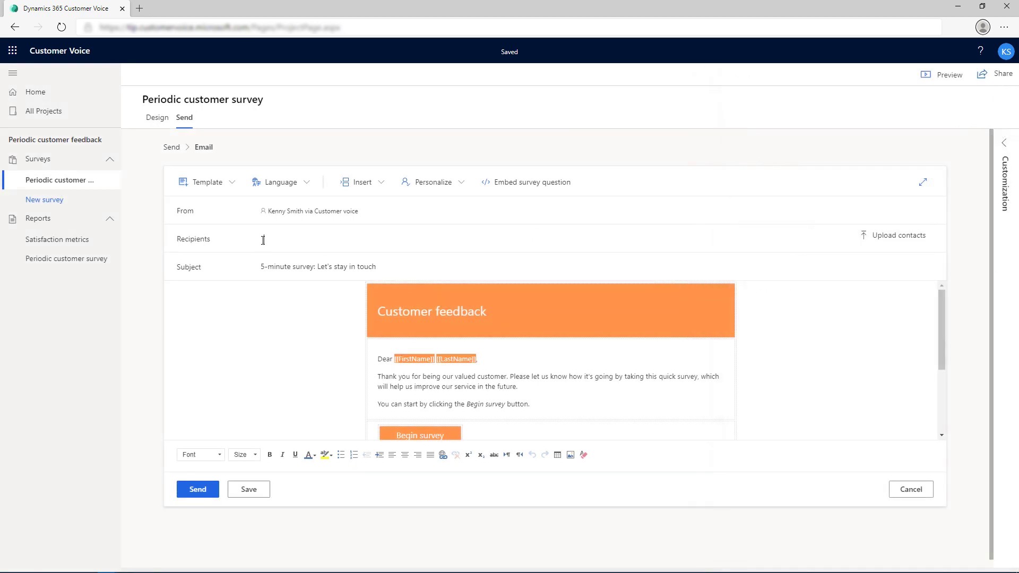
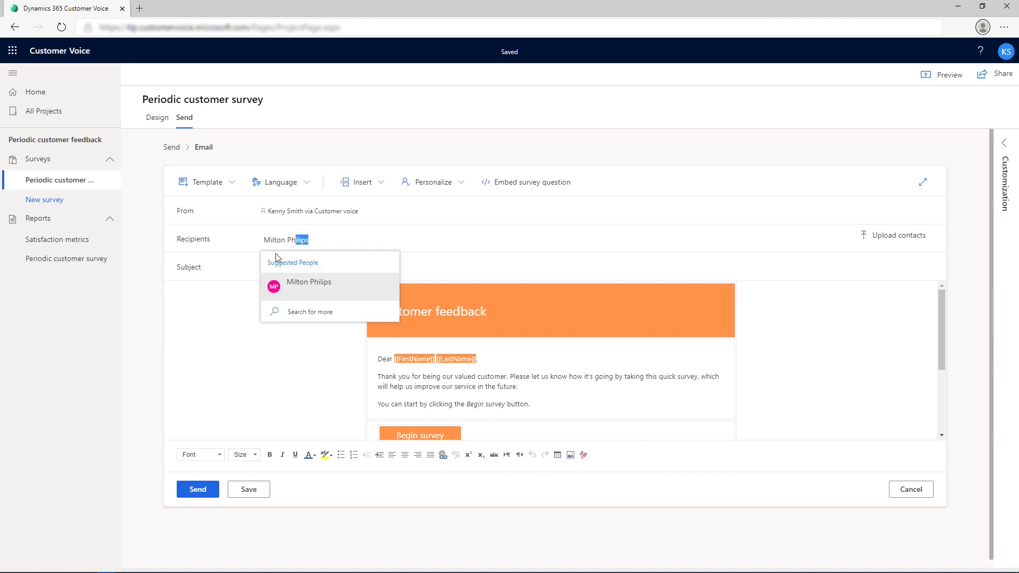
{"action": "left_click", "coordinate": [291, 285]}
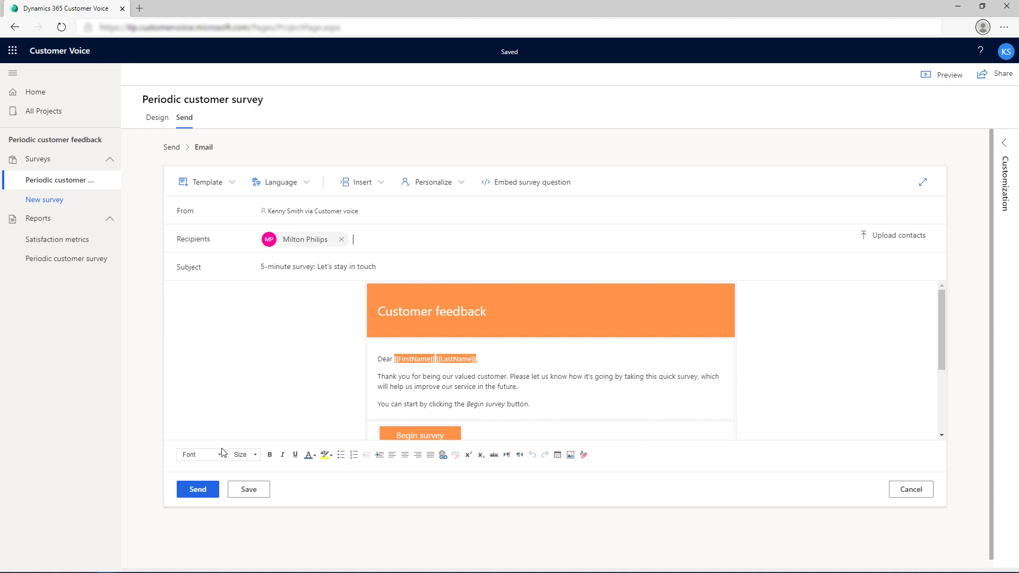
{"action": "left_click", "coordinate": [198, 491]}
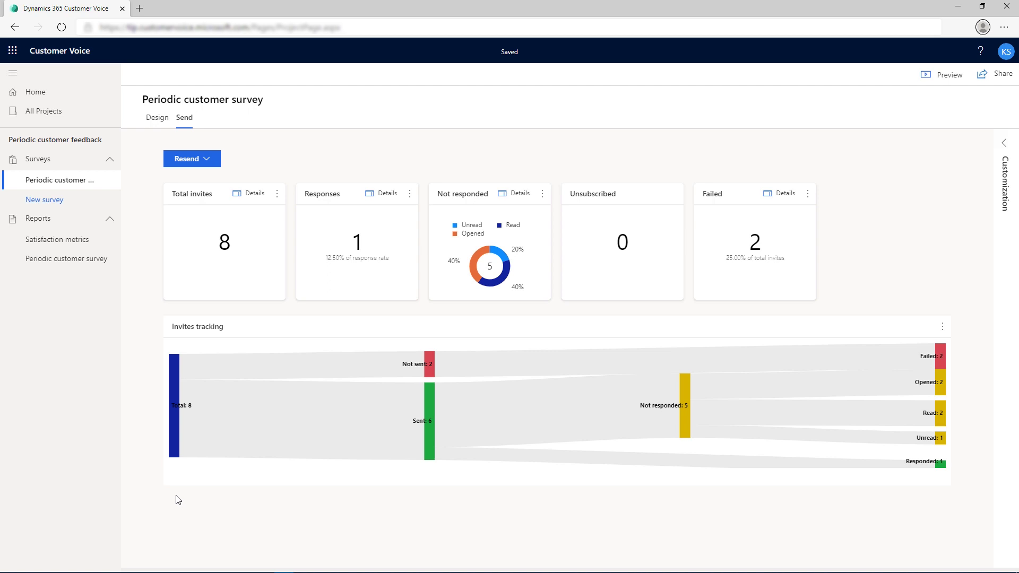
Open the Resend dropdown to review the resend options
{"action": "left_click", "coordinate": [206, 161]}
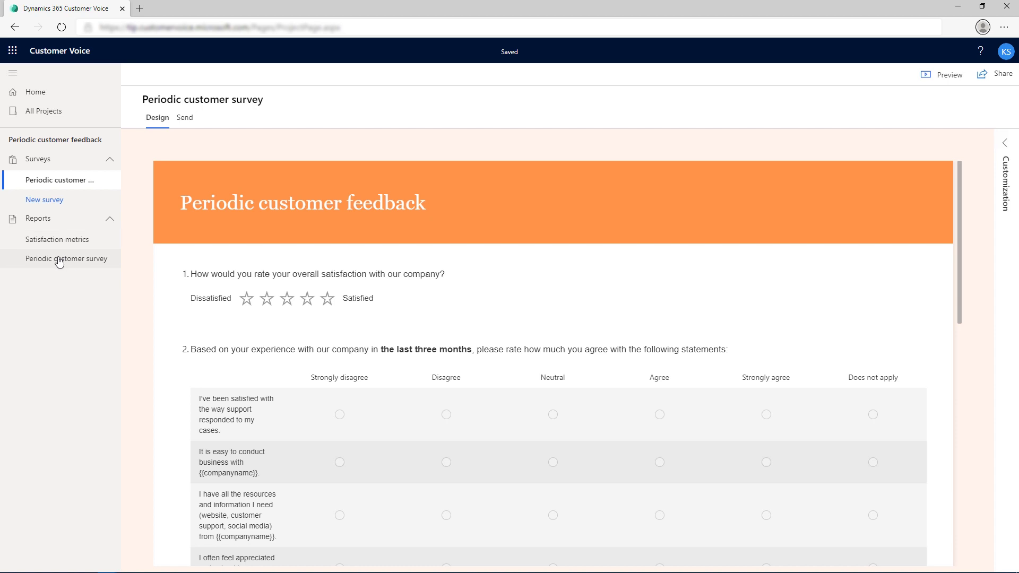
Open the Periodic customer survey report and view the tracked respondent's four-star response
{"action": "left_click", "coordinate": [59, 262]}
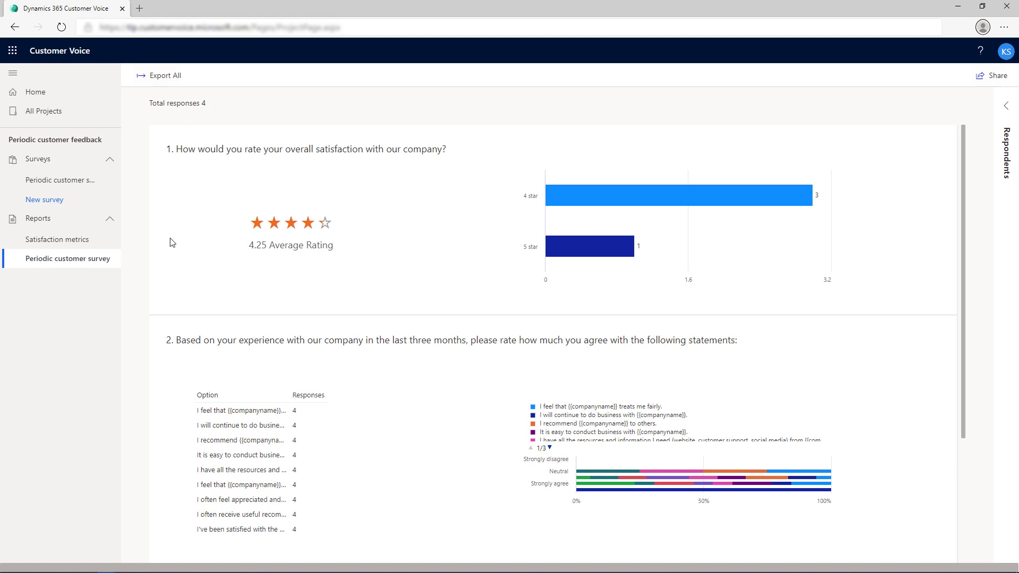
{"action": "left_click", "coordinate": [1004, 106]}
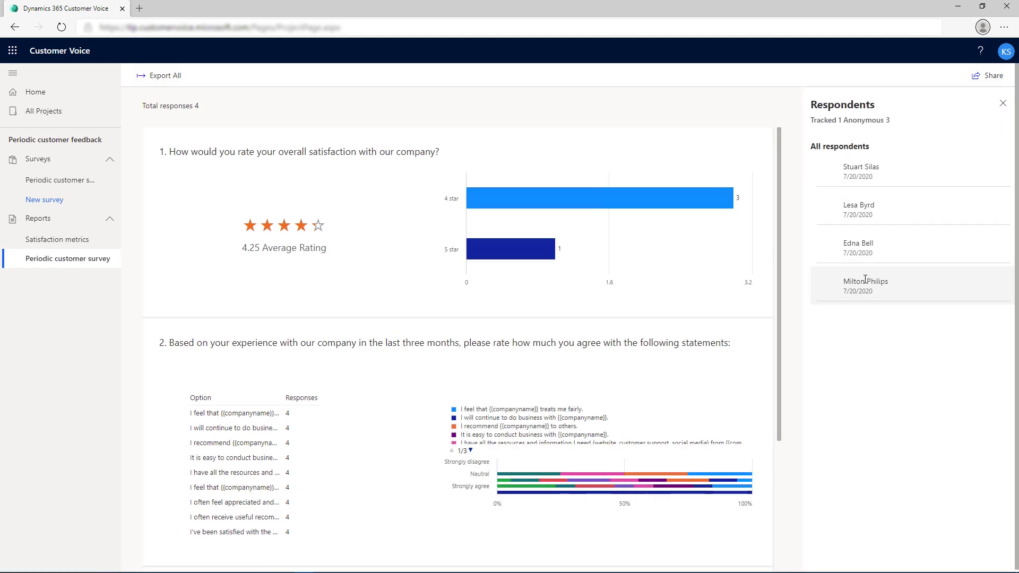
{"action": "left_click", "coordinate": [864, 281]}
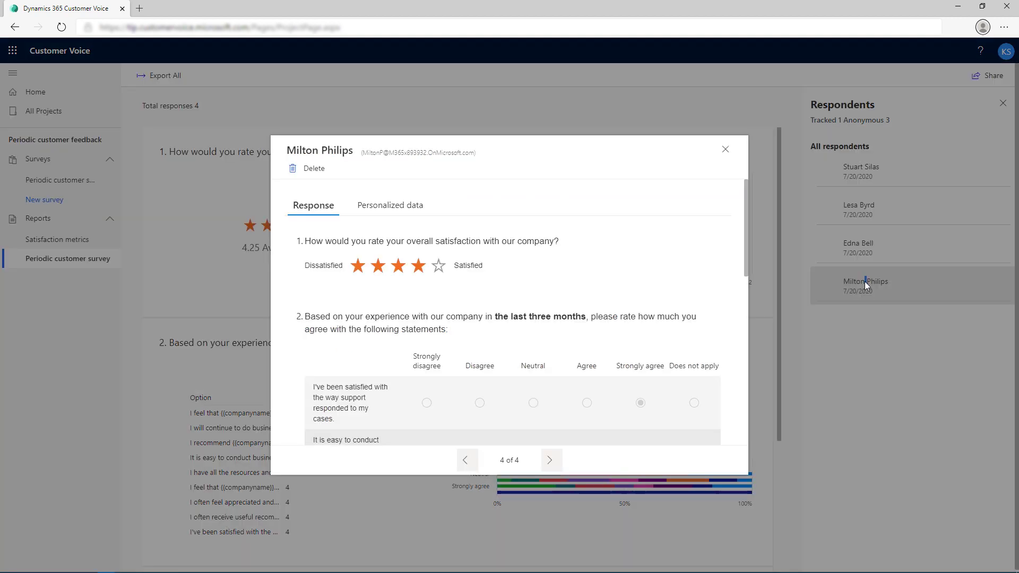